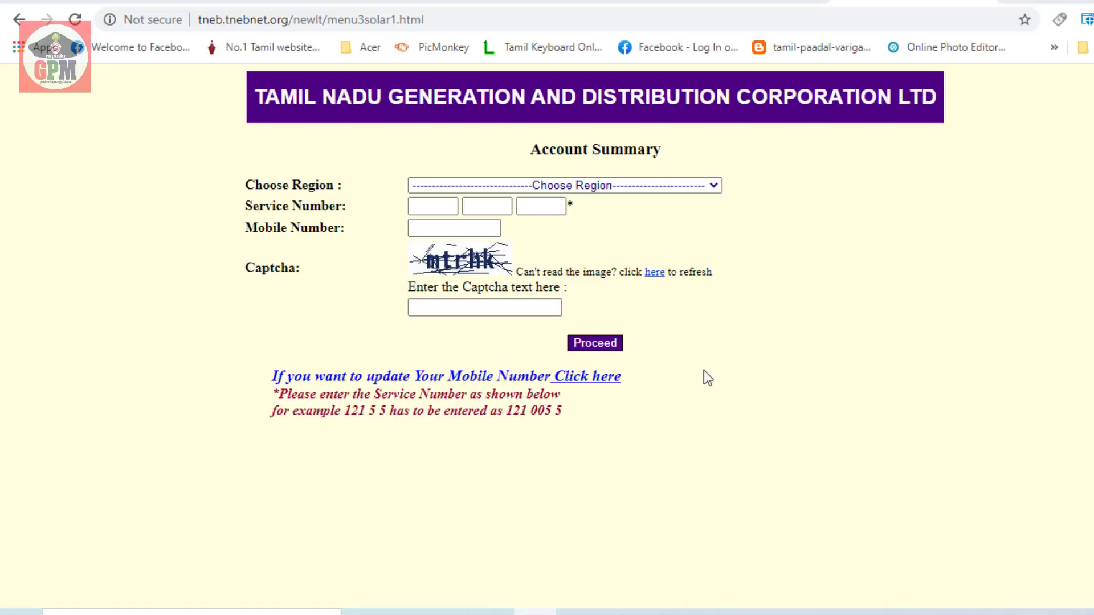
# Focus the Mobile Number field, then open and close the Choose Region list without choosing a region
pyautogui.click(439, 228)
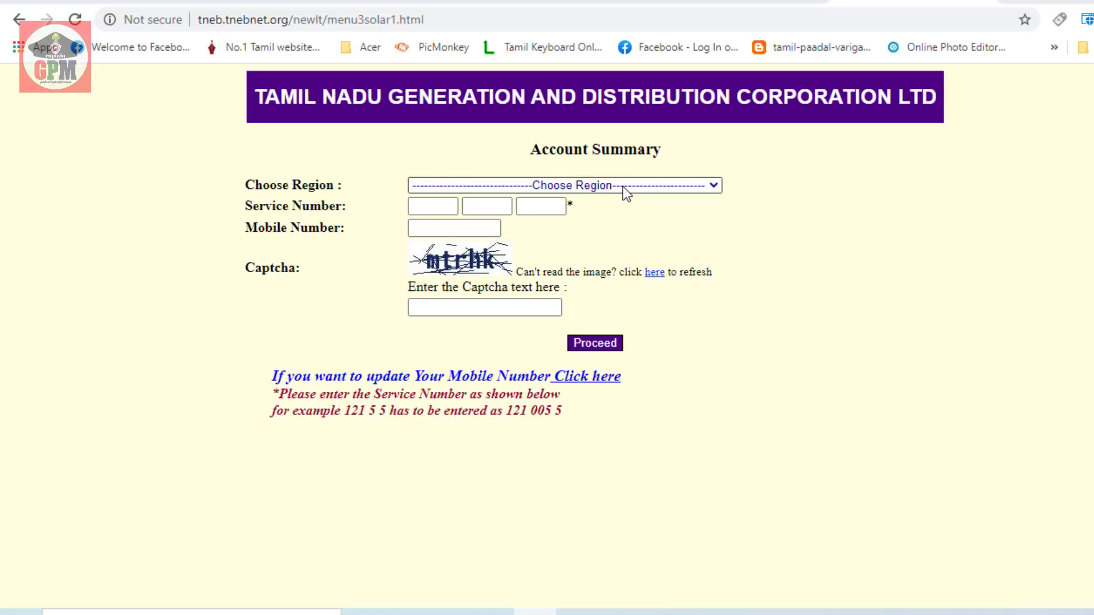
pyautogui.click(688, 189)
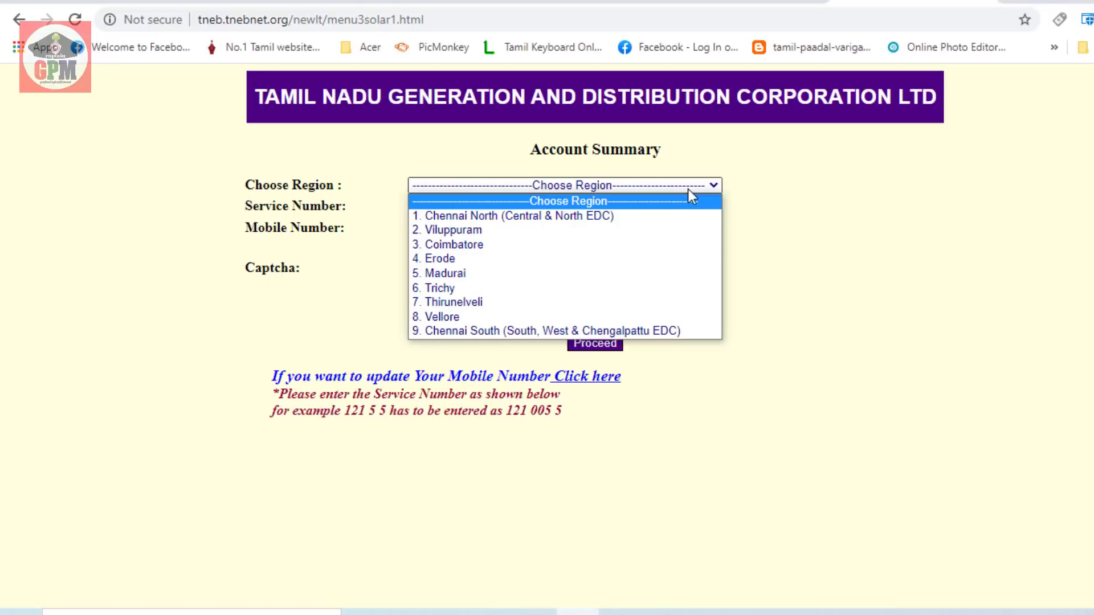
pyautogui.click(769, 212)
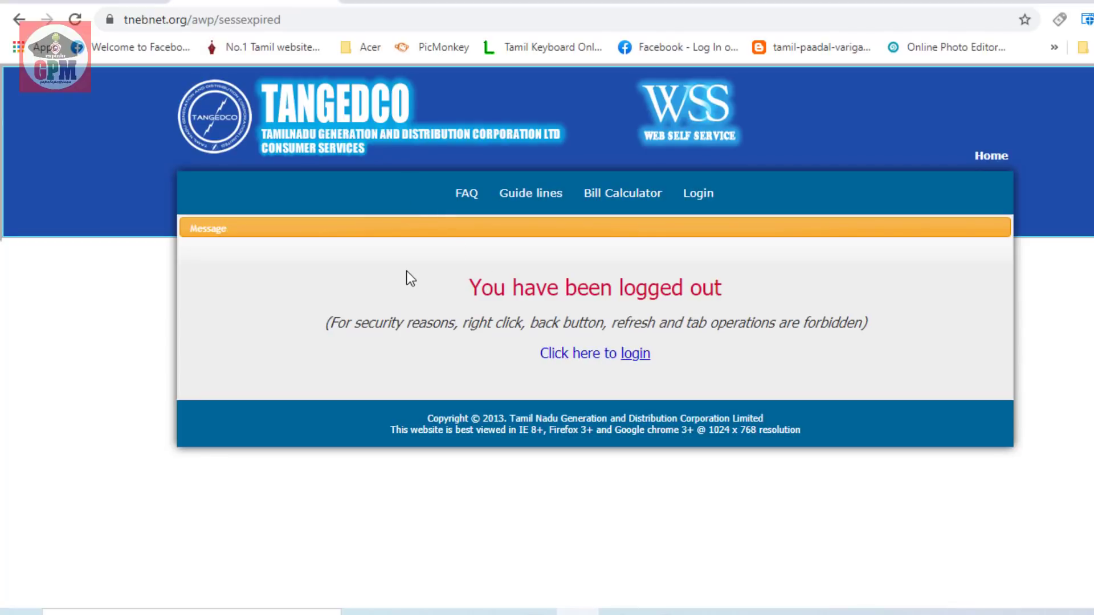
# Log in to Web Self Service with the saved User Id and Password
pyautogui.click(702, 198)
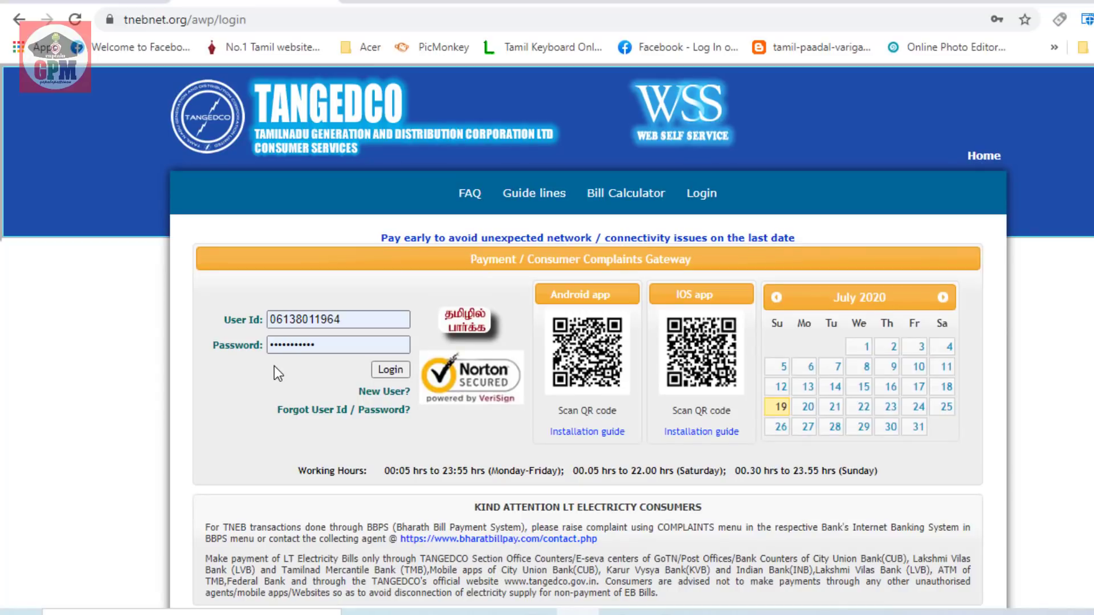
pyautogui.scroll(-1, 274, 366)
pyautogui.click(391, 300)
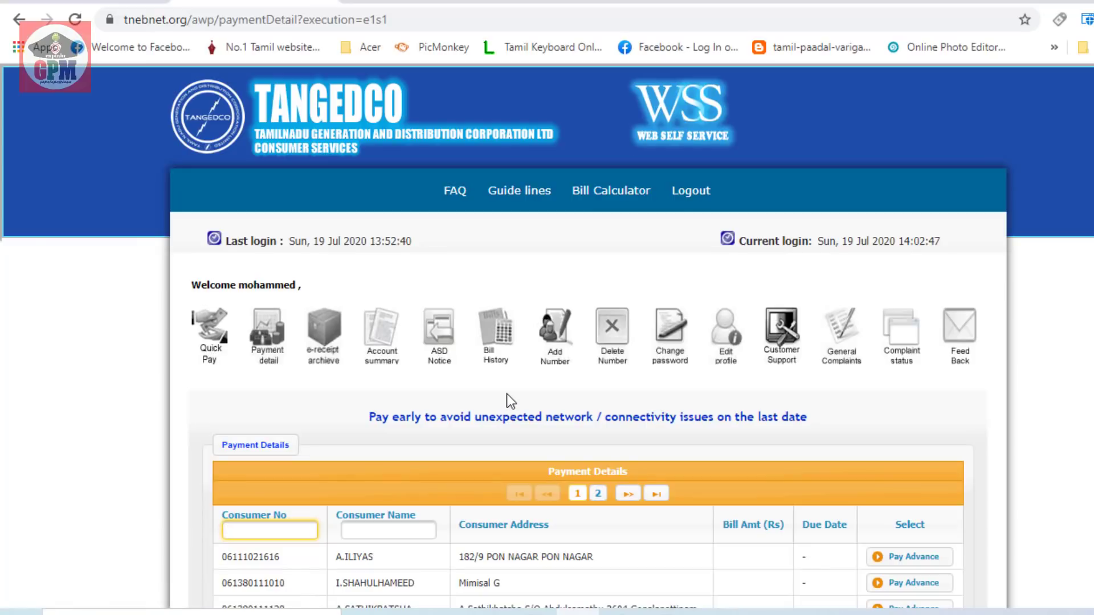
pyautogui.scroll(-1, 504, 392)
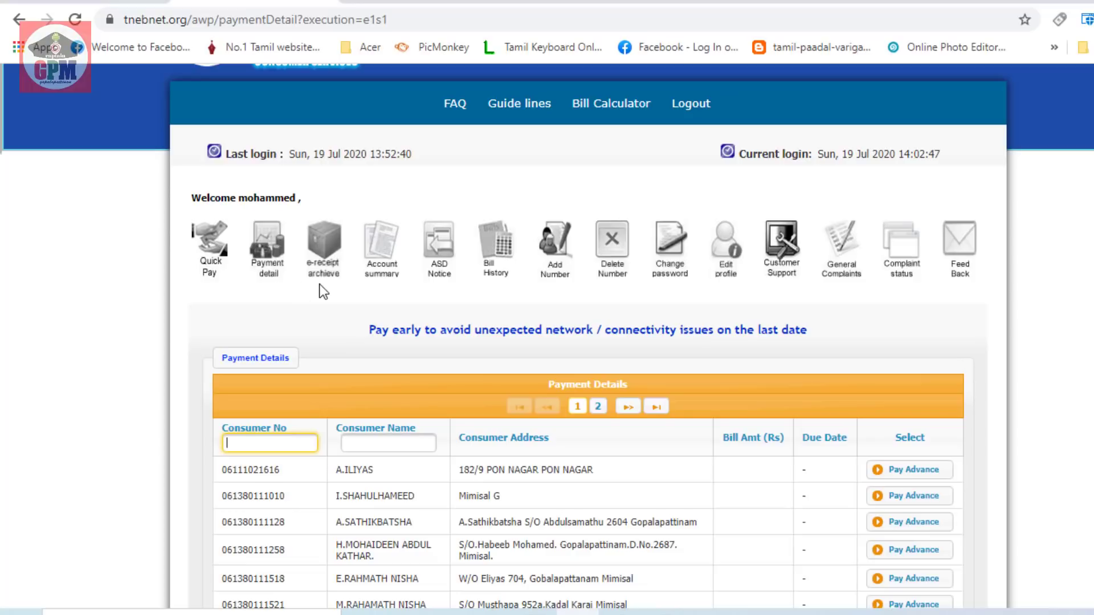
# Open the e-receipt archive and list the past receipts for the pasted consumer number
pyautogui.click(330, 249)
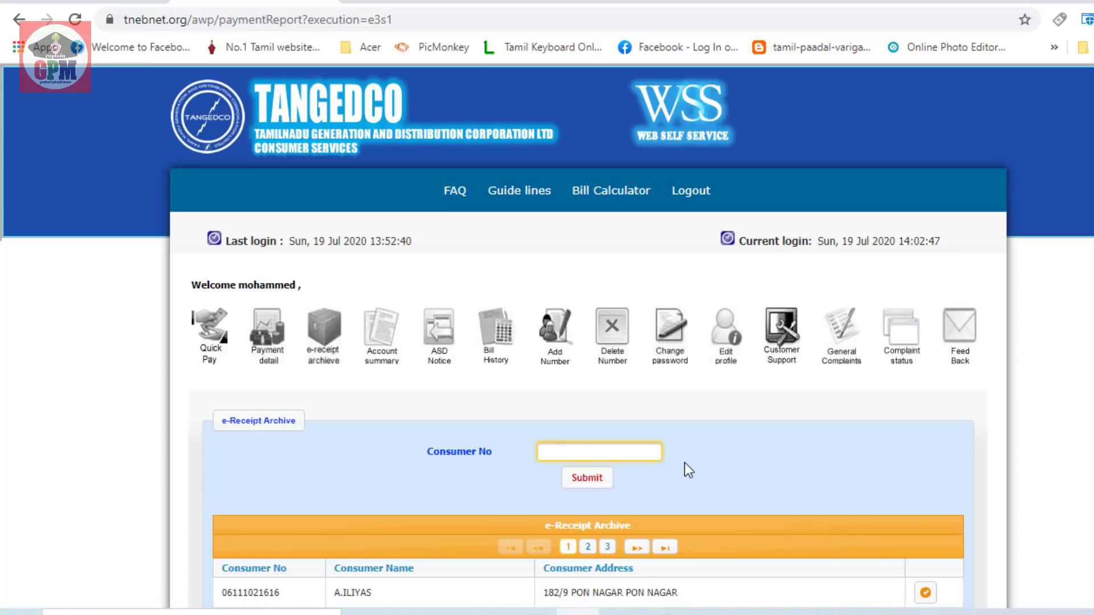
pyautogui.scroll(-3, 685, 462)
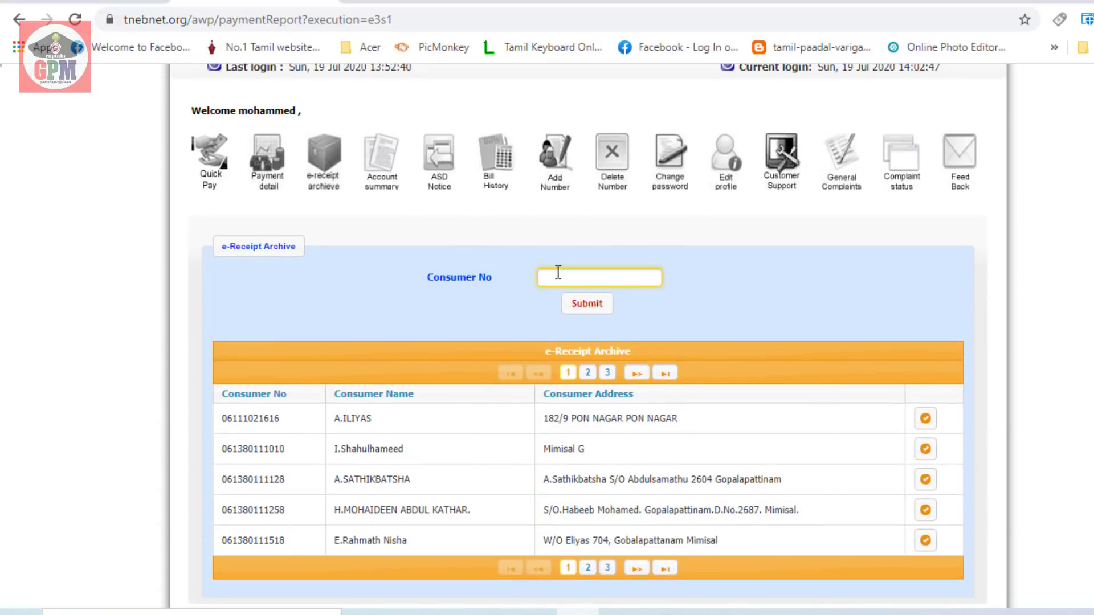
pyautogui.hotkey('ctrl', 'v')
pyautogui.click(587, 304)
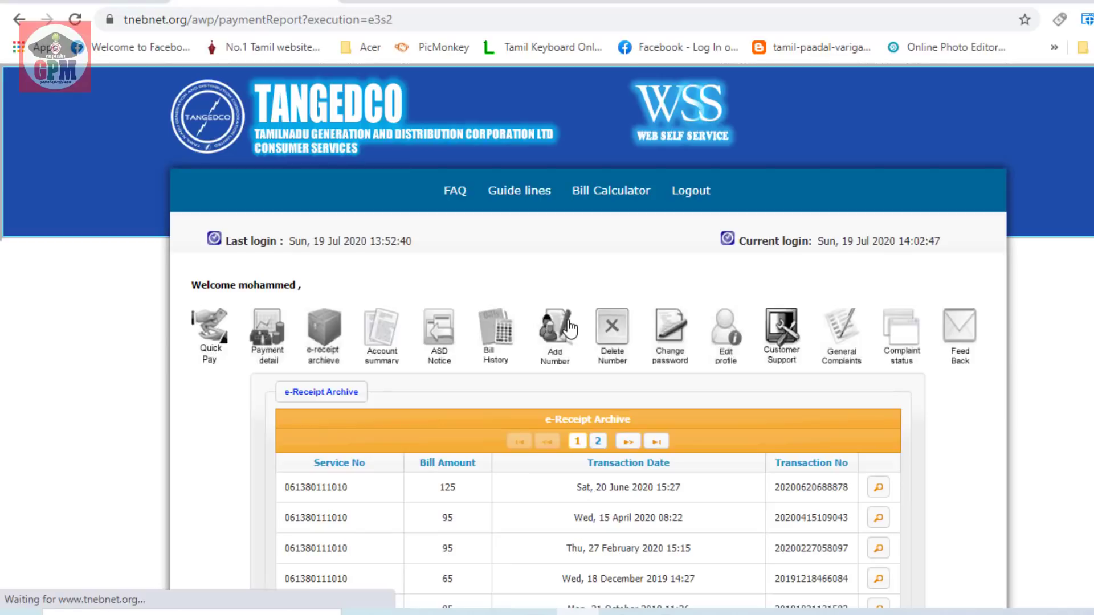
pyautogui.scroll(-5, 655, 439)
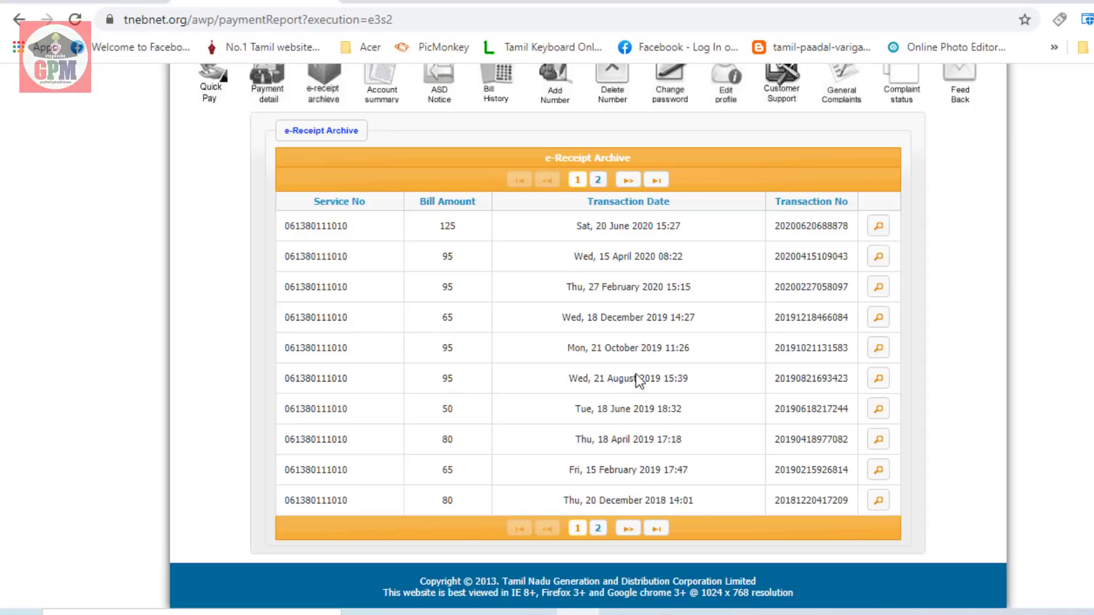
pyautogui.scroll(2, 602, 396)
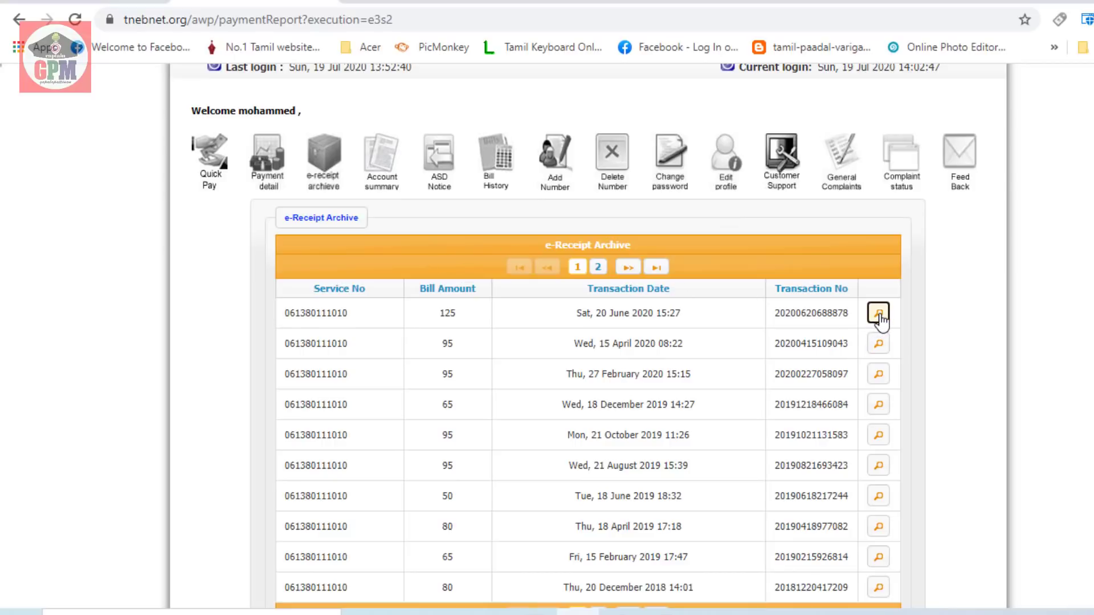
# View the June 2020 payment e-receipt, then go back to the Account Summary page
pyautogui.click(878, 314)
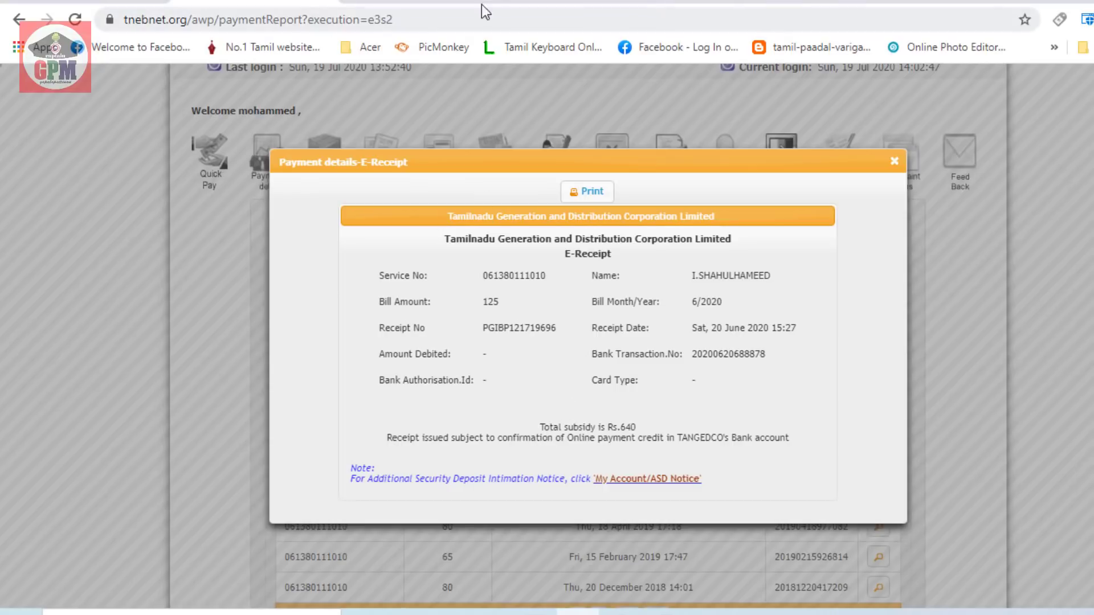
pyautogui.click(889, 4)
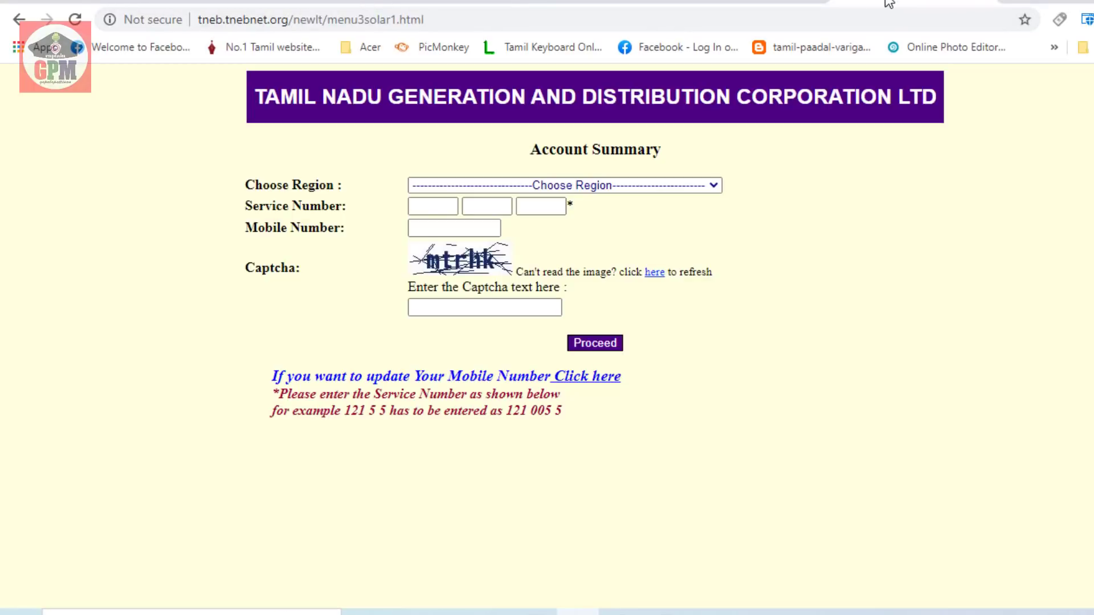
# Submit the Account Summary form for region 6. Trichy with the service number, mobile number and captcha
pyautogui.click(554, 187)
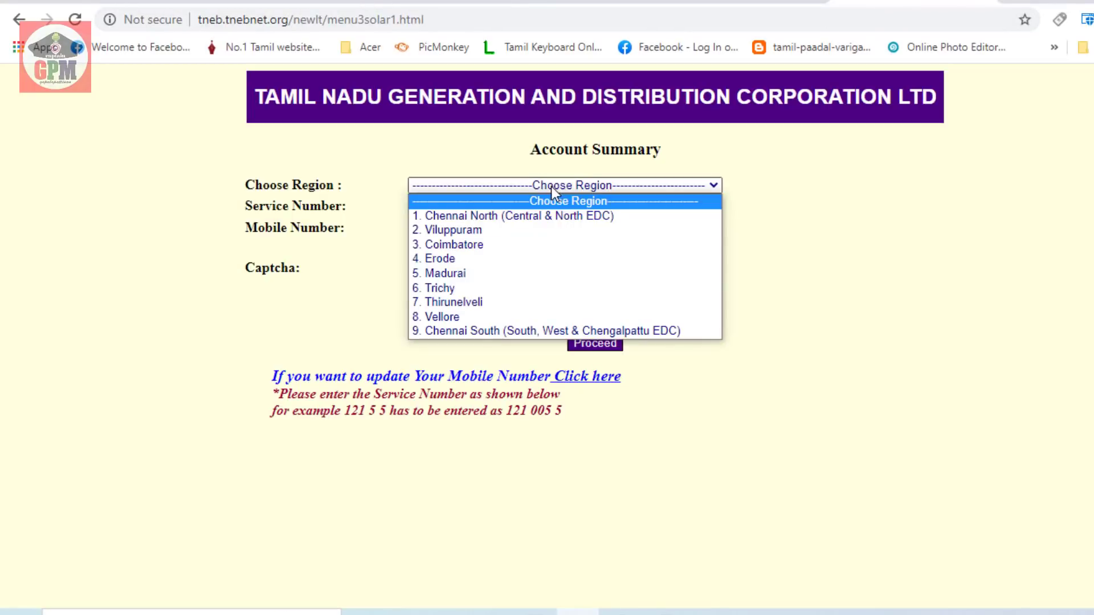
pyautogui.click(433, 287)
pyautogui.click(433, 205)
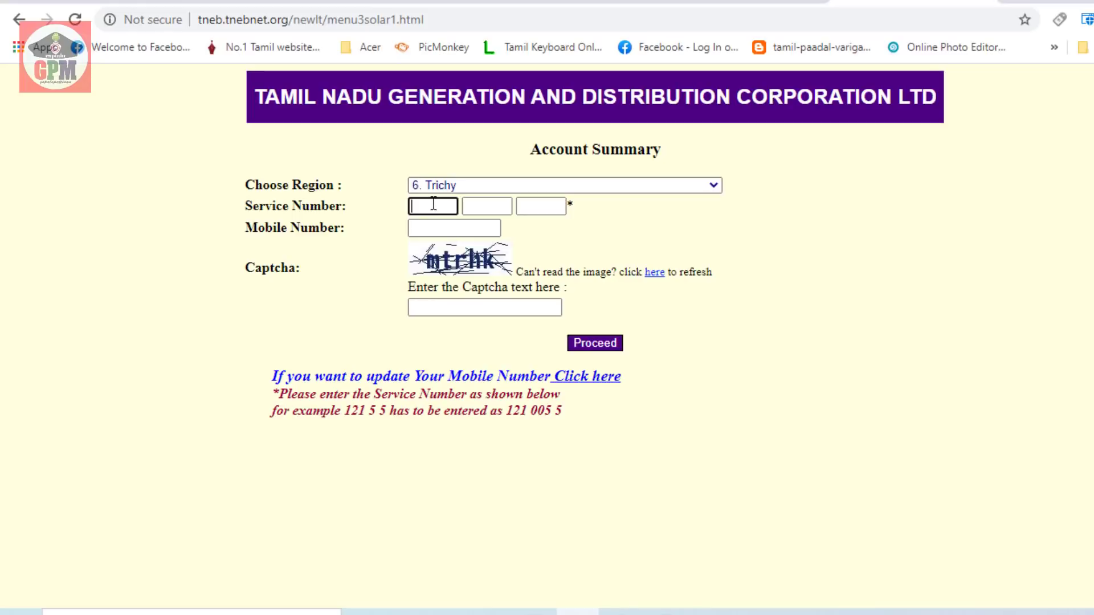
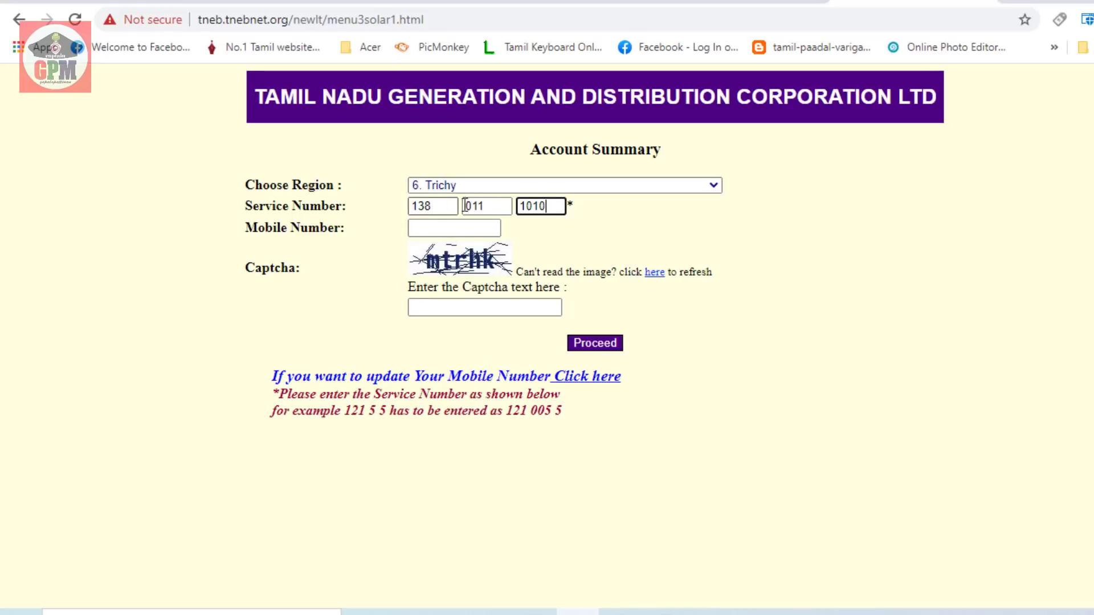
pyautogui.click(431, 228)
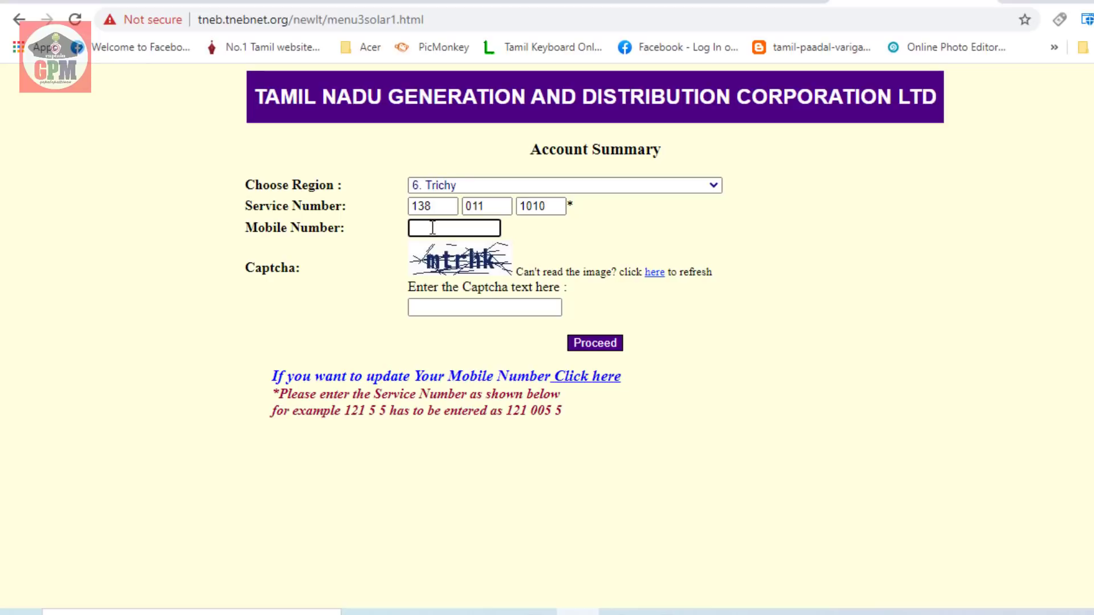
pyautogui.click(425, 308)
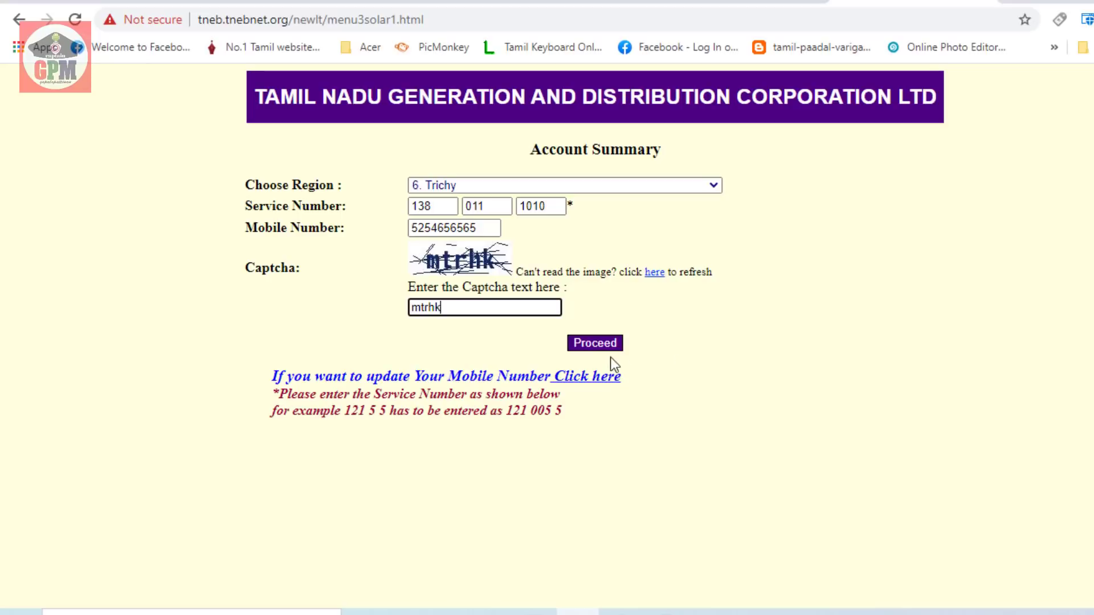
pyautogui.click(596, 347)
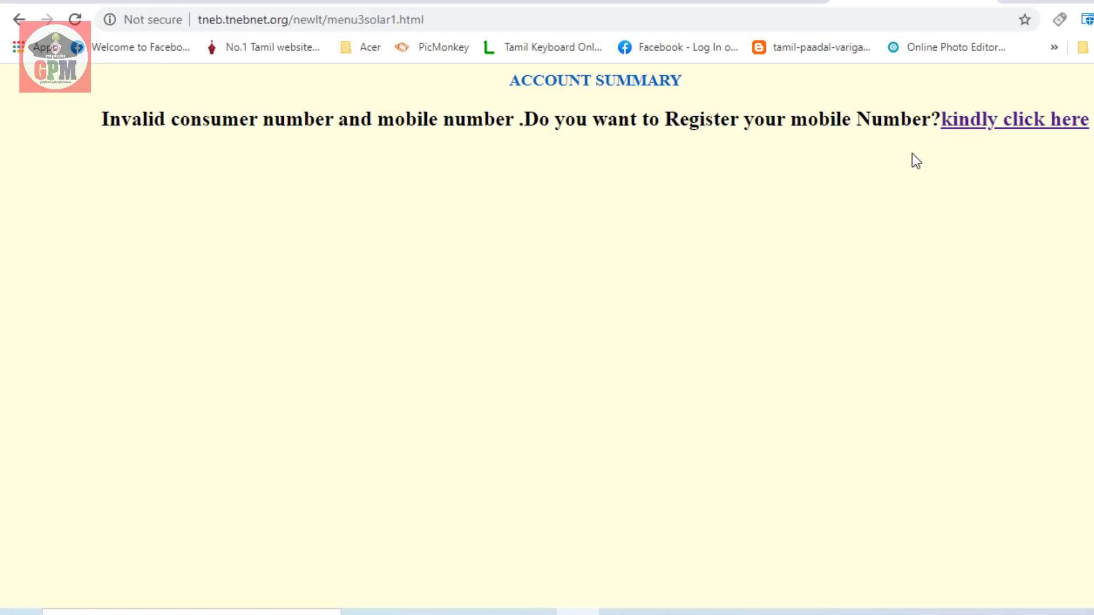
# Open the Mobile Number Updation form, choose region code TIRUCHY, and select the Consumer number field
pyautogui.click(1025, 127)
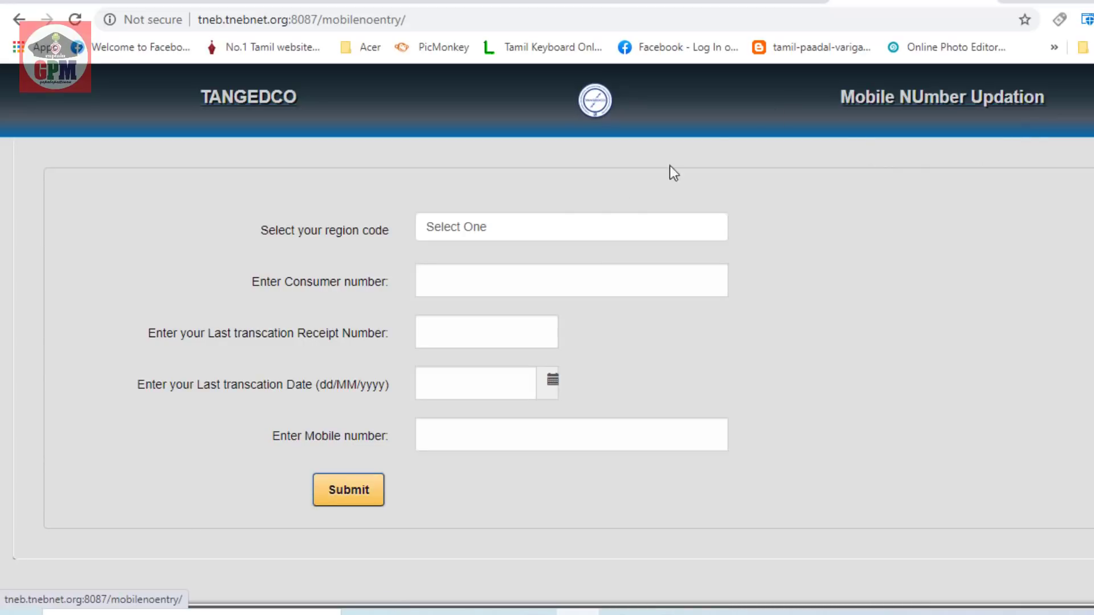
pyautogui.click(469, 228)
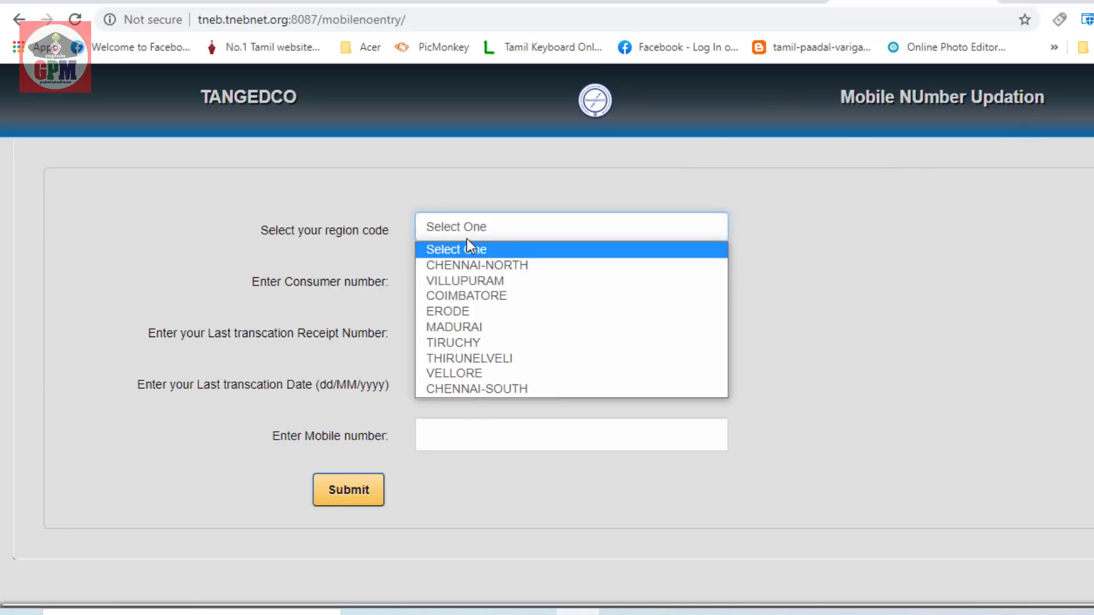
pyautogui.click(463, 343)
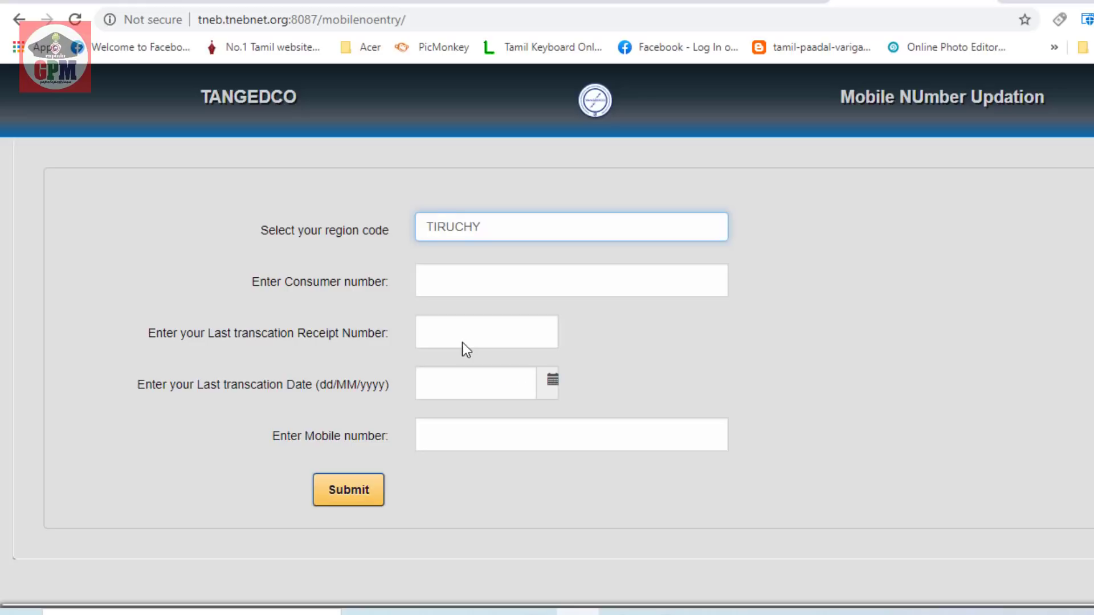
pyautogui.click(437, 285)
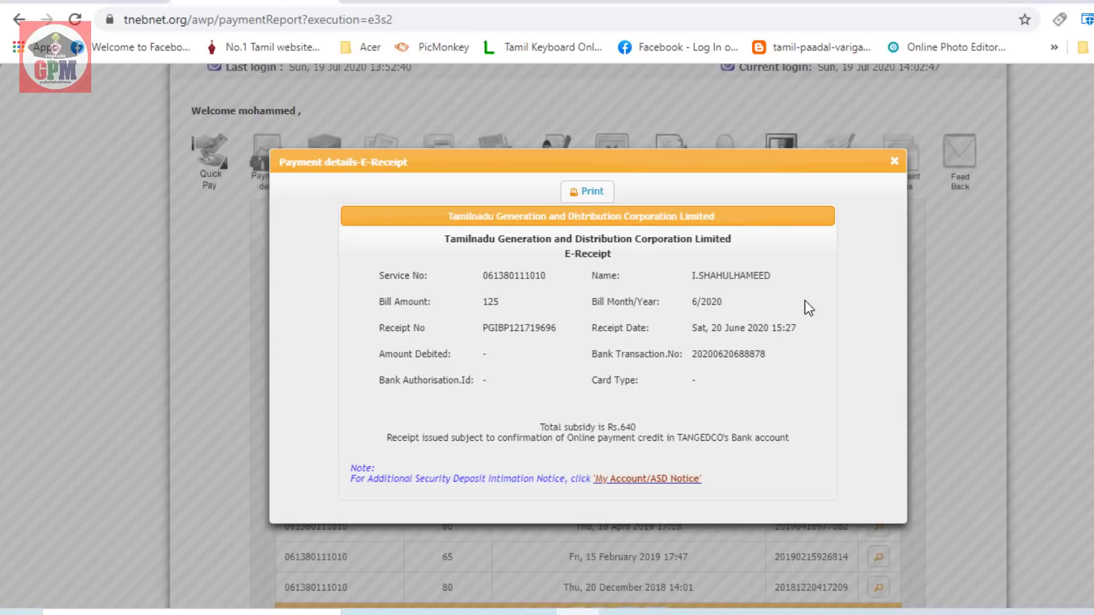
# Copy the E-Receipt's receipt number and paste it into the form's Receipt Number field
pyautogui.scroll(2, 760, 406)
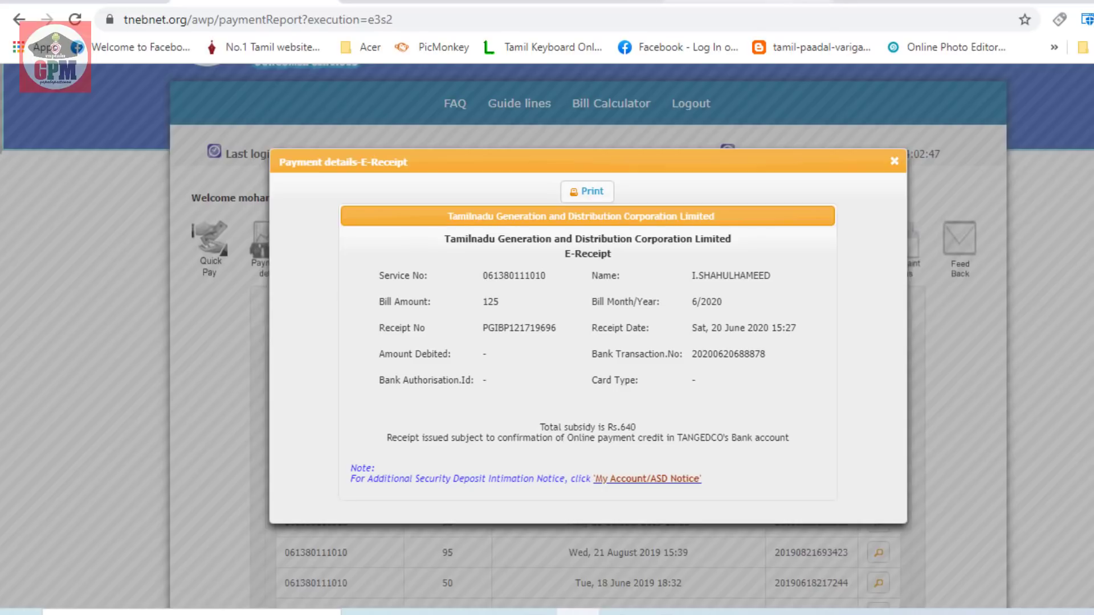
pyautogui.click(910, 3)
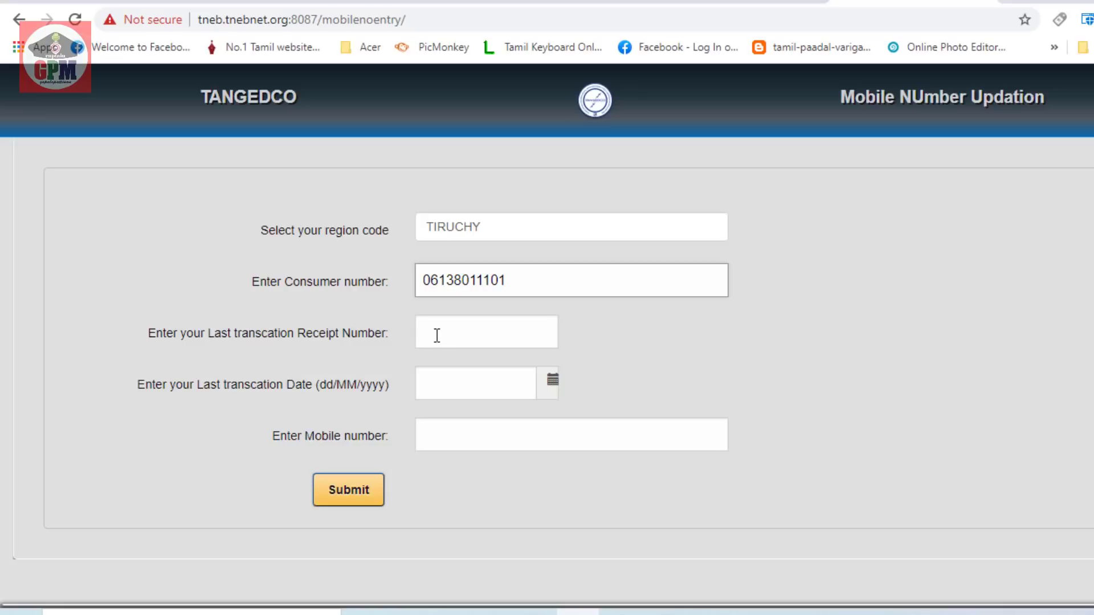
pyautogui.click(274, 4)
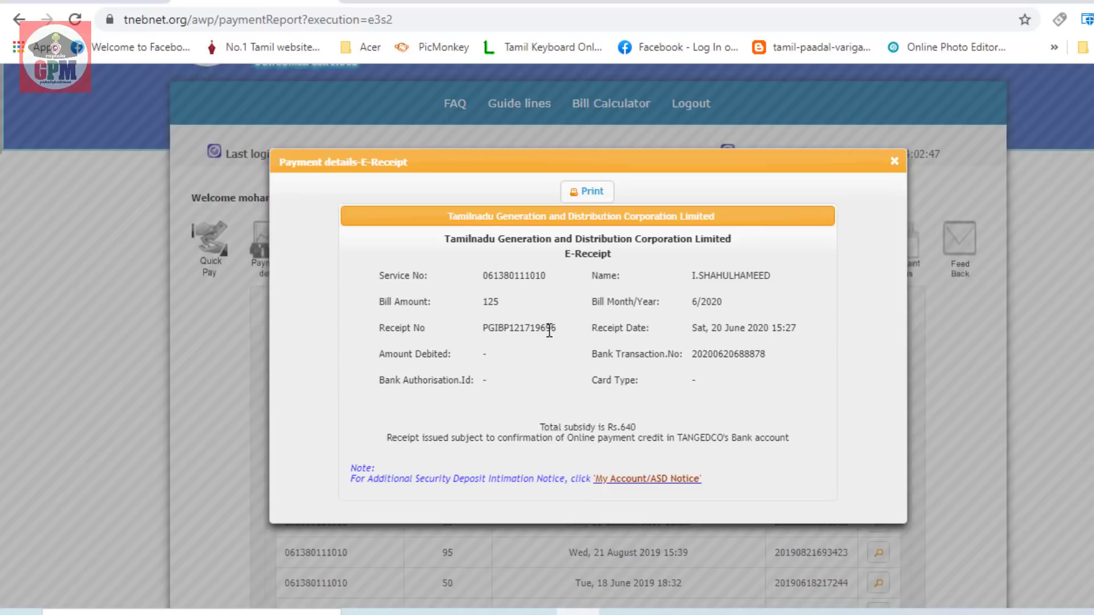
pyautogui.moveTo(557, 329); pyautogui.dragTo(484, 329)
pyautogui.rightClick(515, 330)
pyautogui.click(550, 344)
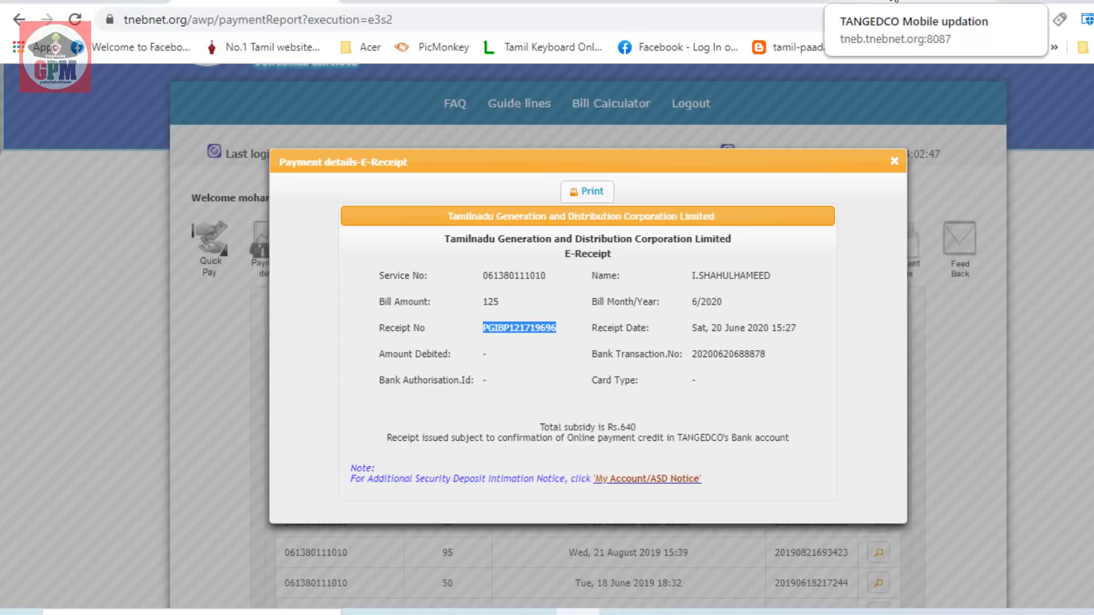
pyautogui.click(895, 1)
pyautogui.click(483, 348)
pyautogui.hotkey('ctrl', 'v')
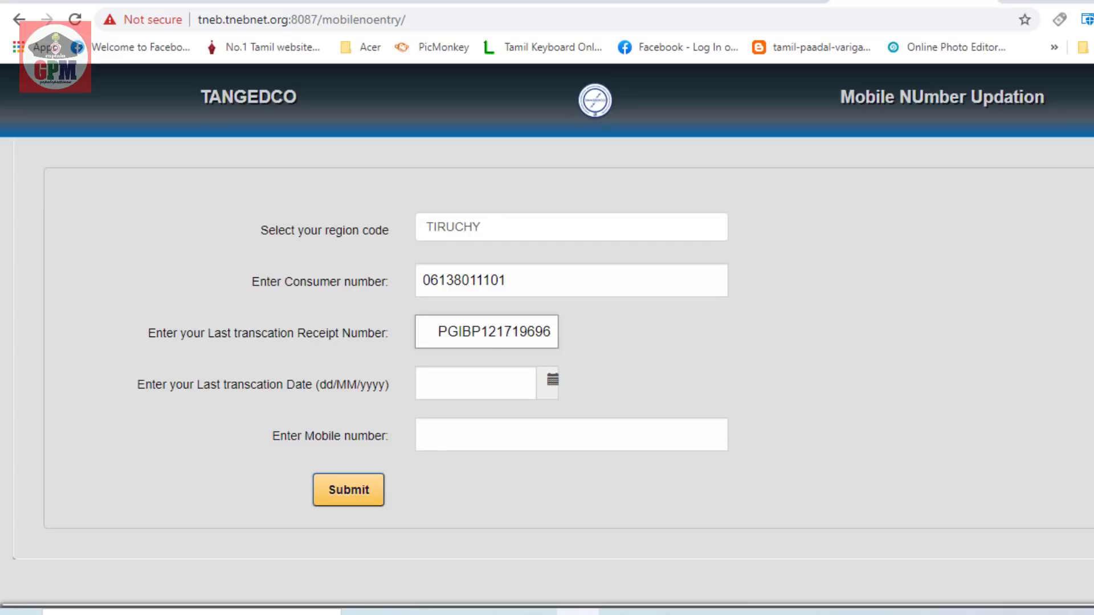
# Check the E-Receipt details and enter transaction date 20/06/2020 in the form
pyautogui.click(256, 1)
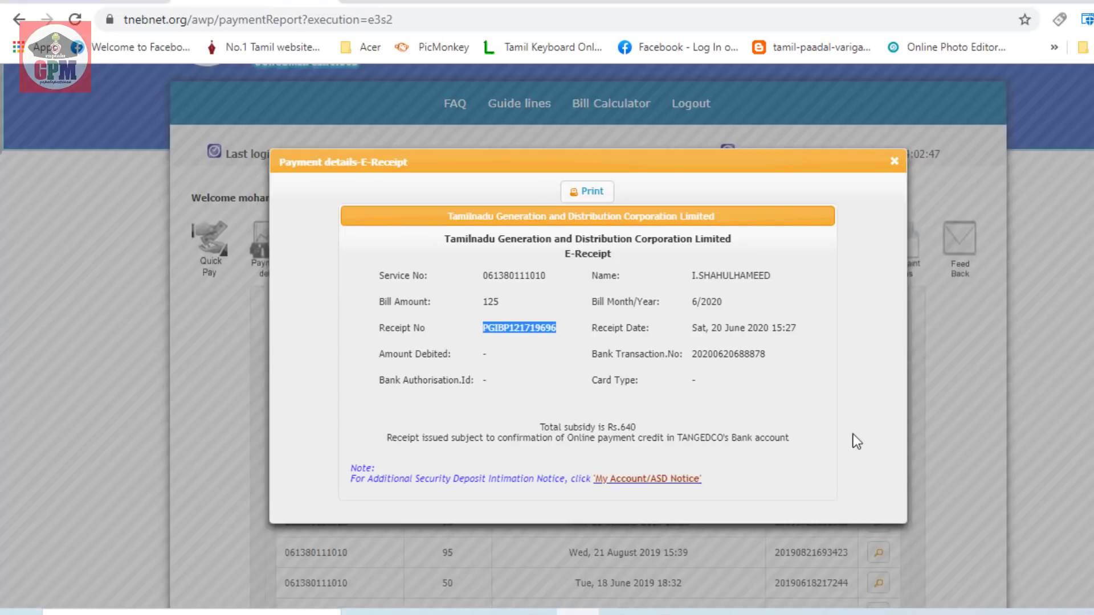
pyautogui.click(865, 378)
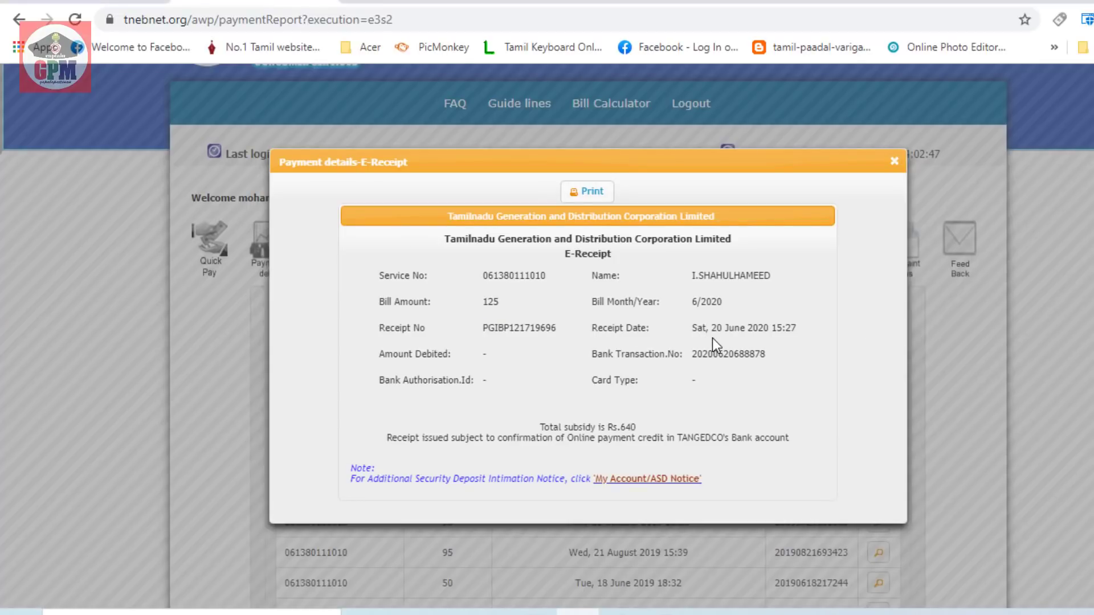
pyautogui.hotkey('ctrl', 'Tab')
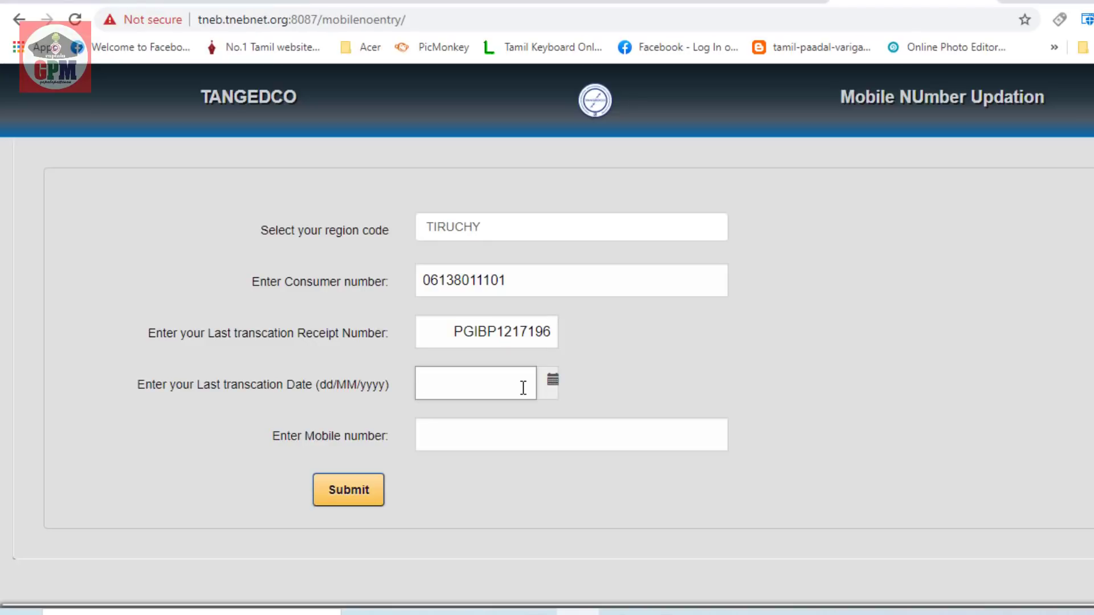
pyautogui.write('20/06/2020')
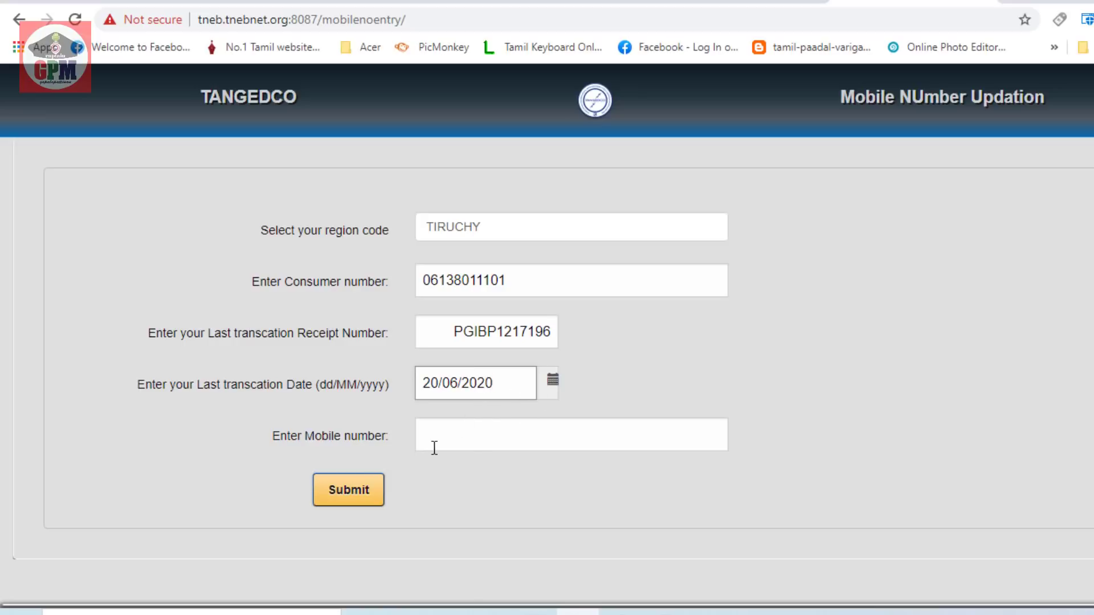
# Enter the new mobile number, reselect region TIRUCHY, check the consumer number, and submit the update
pyautogui.click(466, 440)
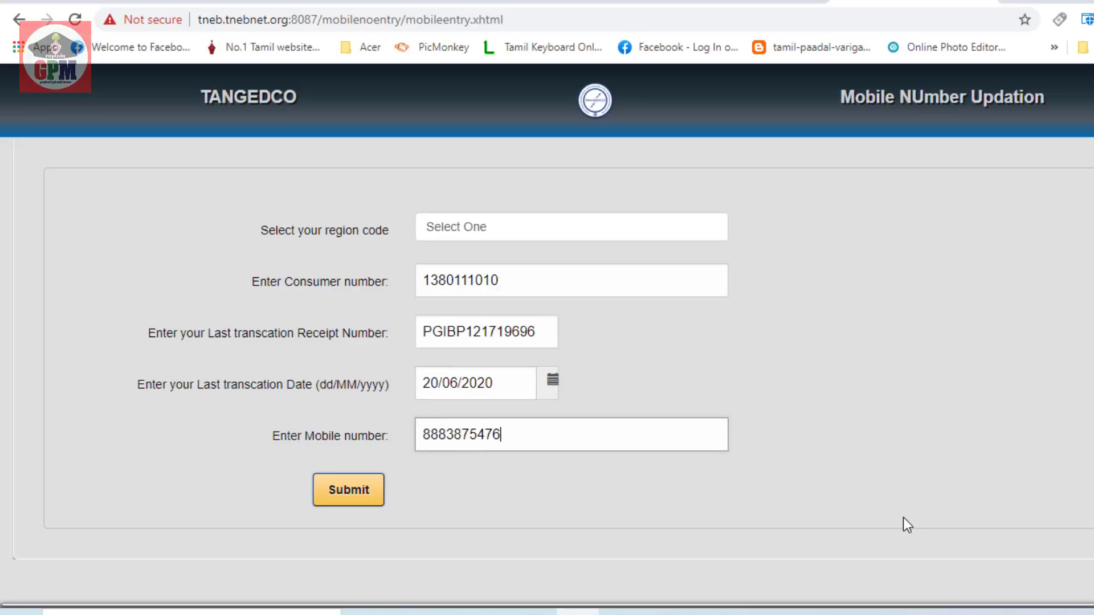
pyautogui.click(480, 228)
pyautogui.click(461, 343)
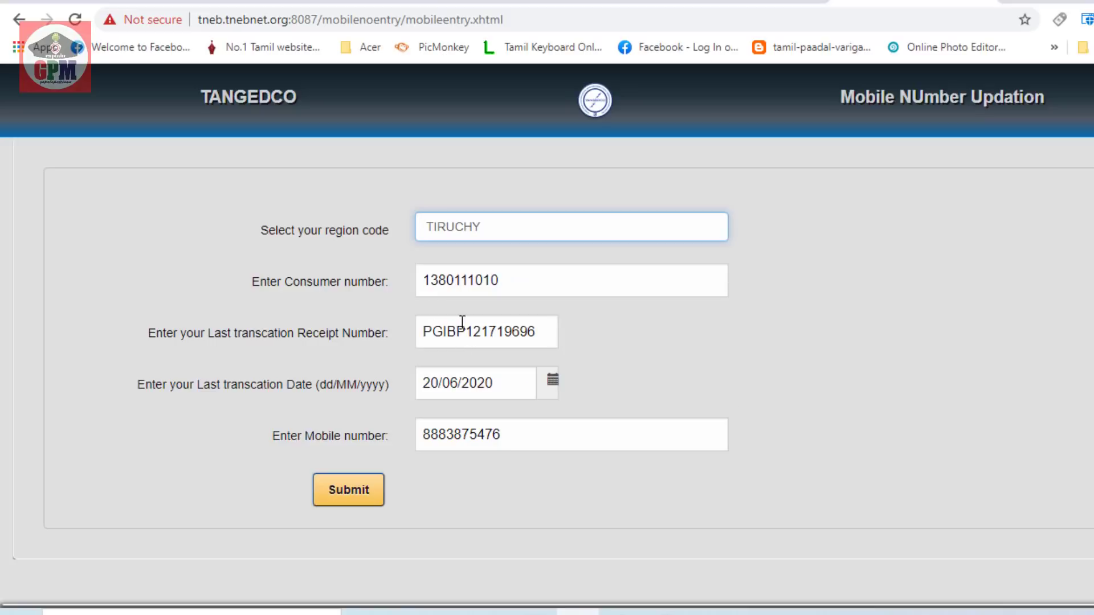
pyautogui.click(425, 281)
pyautogui.moveTo(430, 283)
pyautogui.click(351, 493)
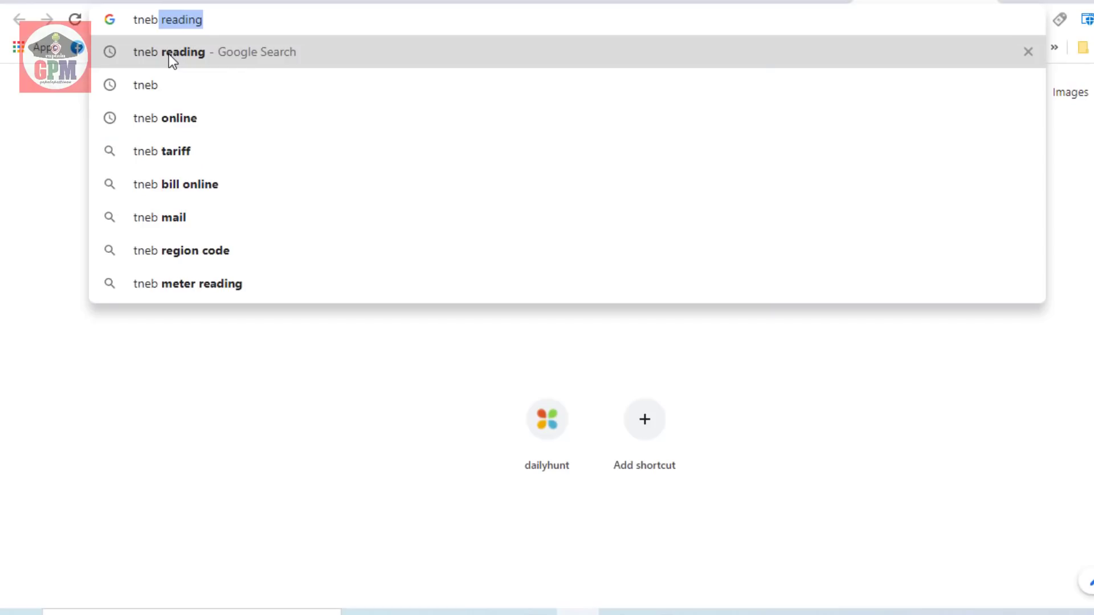
pyautogui.click(168, 53)
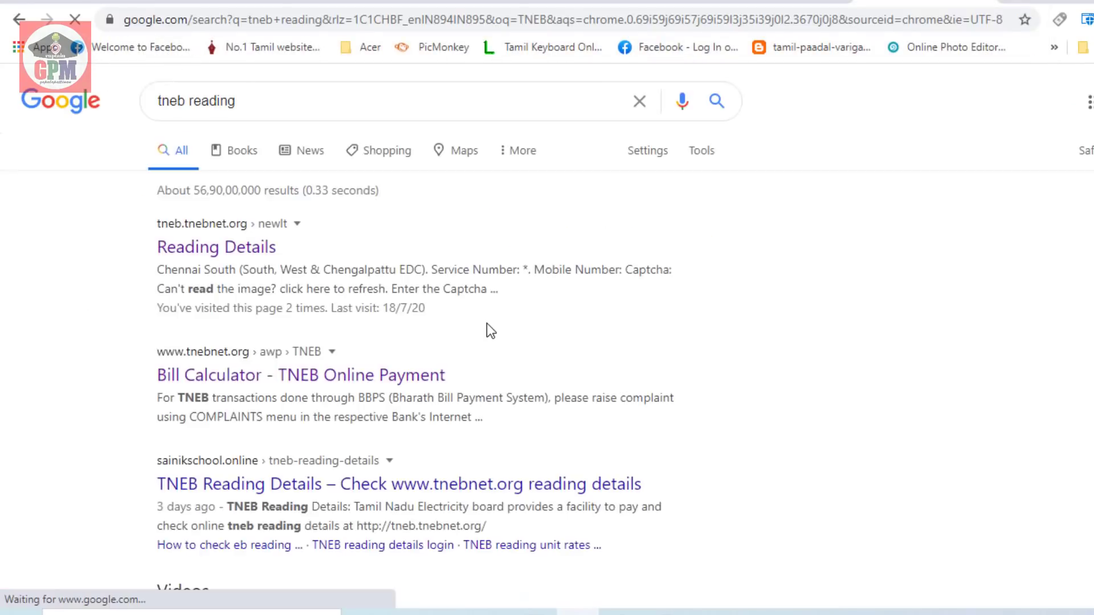
# From Reading Details, submit region 6. Trichy with the service number, registered mobile number and captcha
pyautogui.click(249, 250)
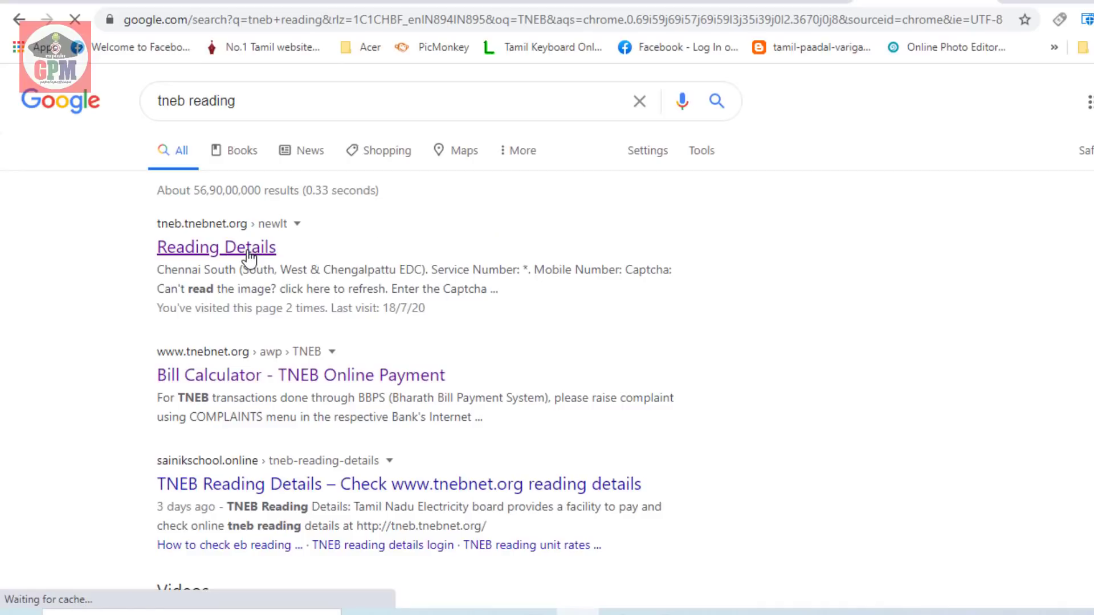
pyautogui.click(502, 187)
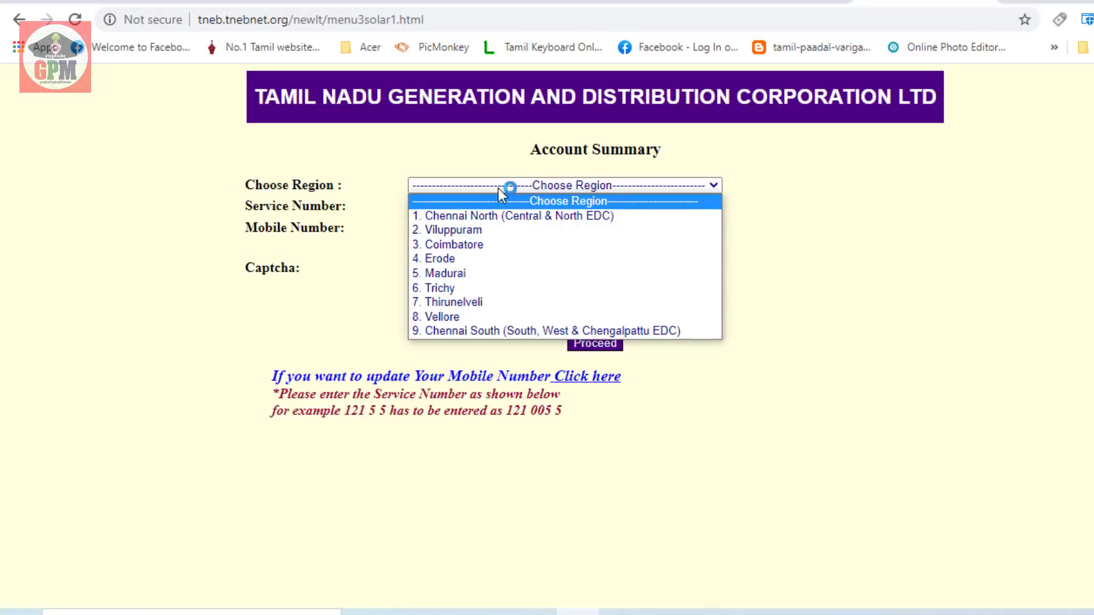
pyautogui.click(446, 287)
pyautogui.click(440, 206)
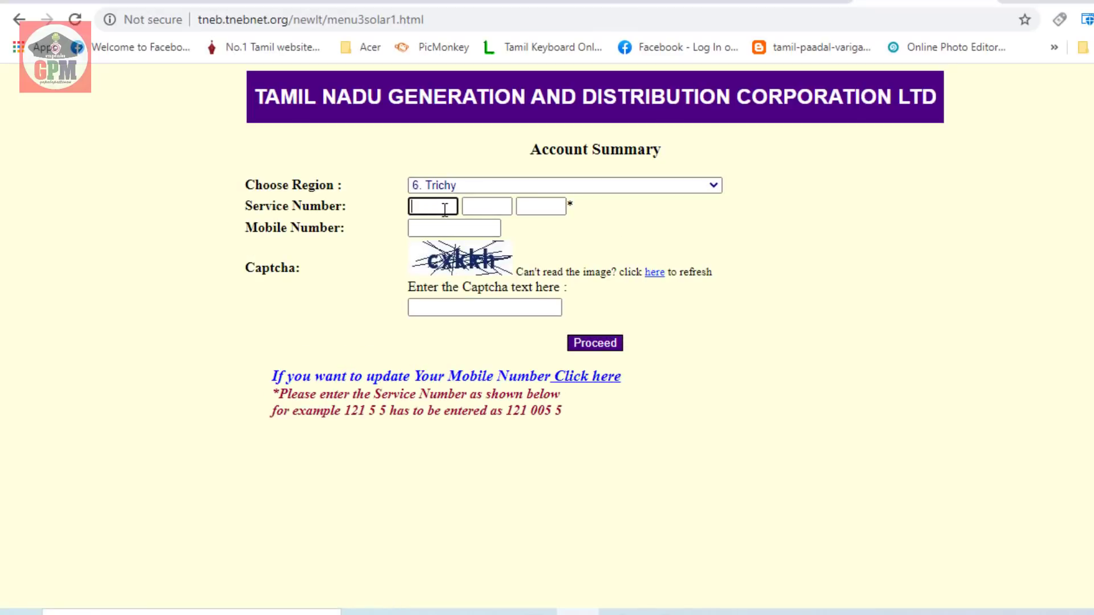
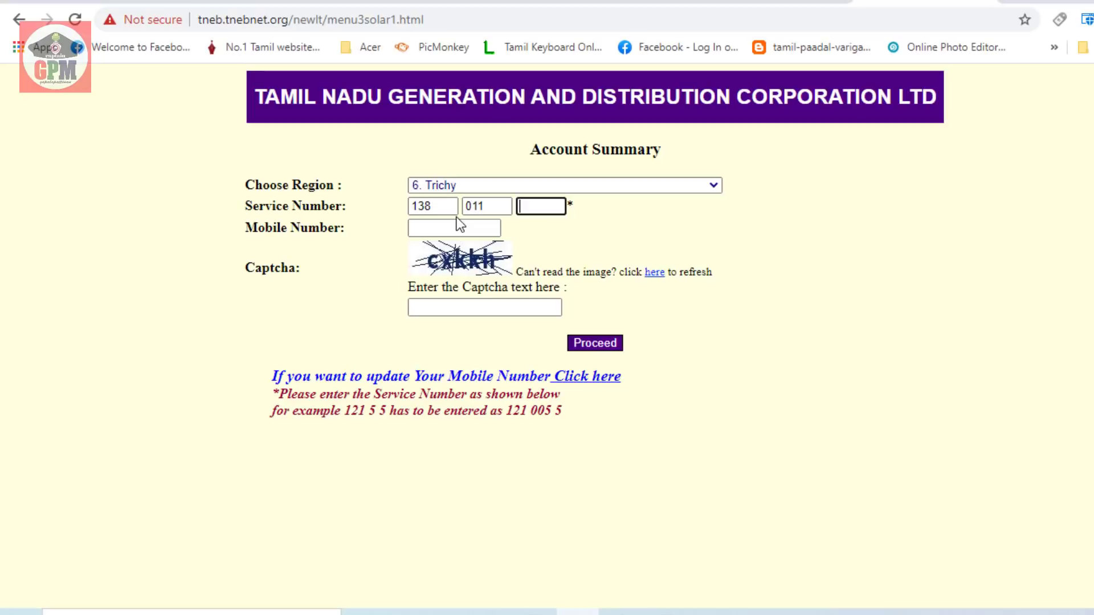
pyautogui.click(452, 223)
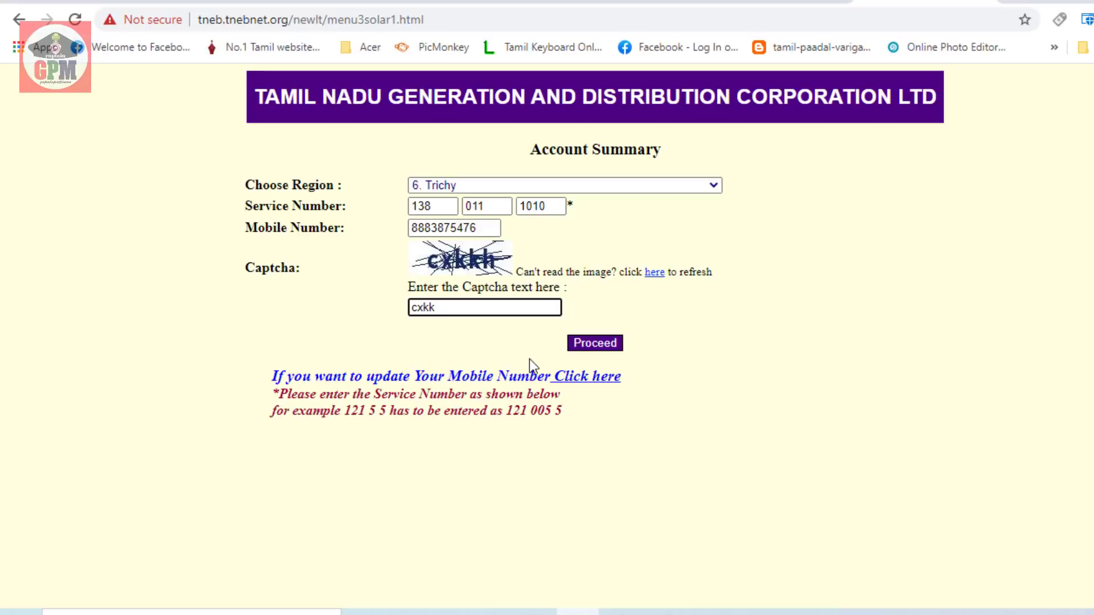
pyautogui.write('h')
pyautogui.click(592, 344)
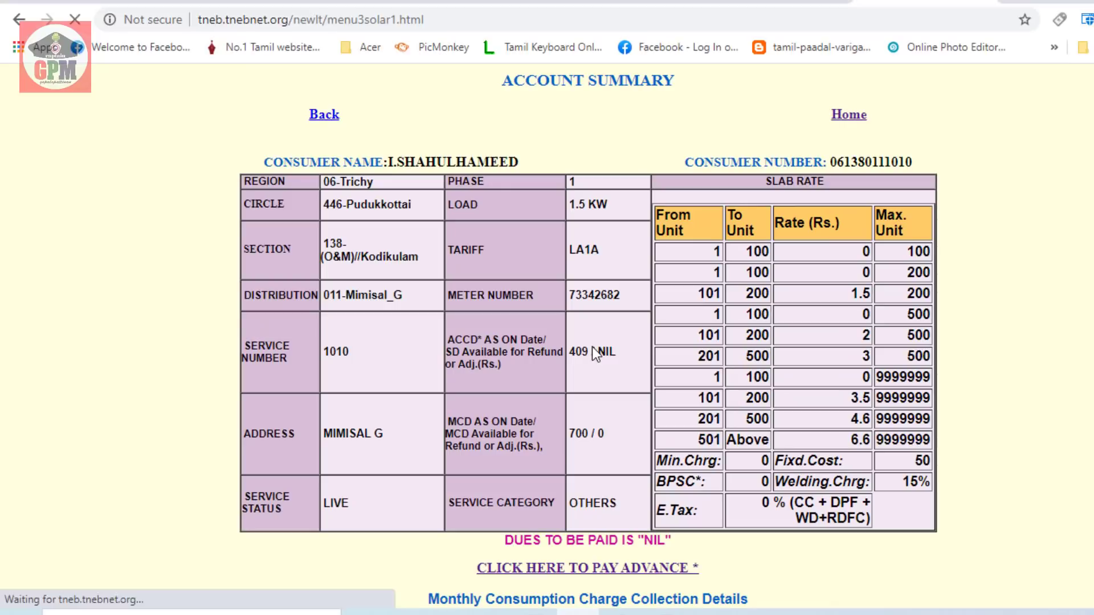
# Scroll the Account Summary tables and open the working sheet for the 06/2020 bill of 125
pyautogui.scroll(-7, 481, 443)
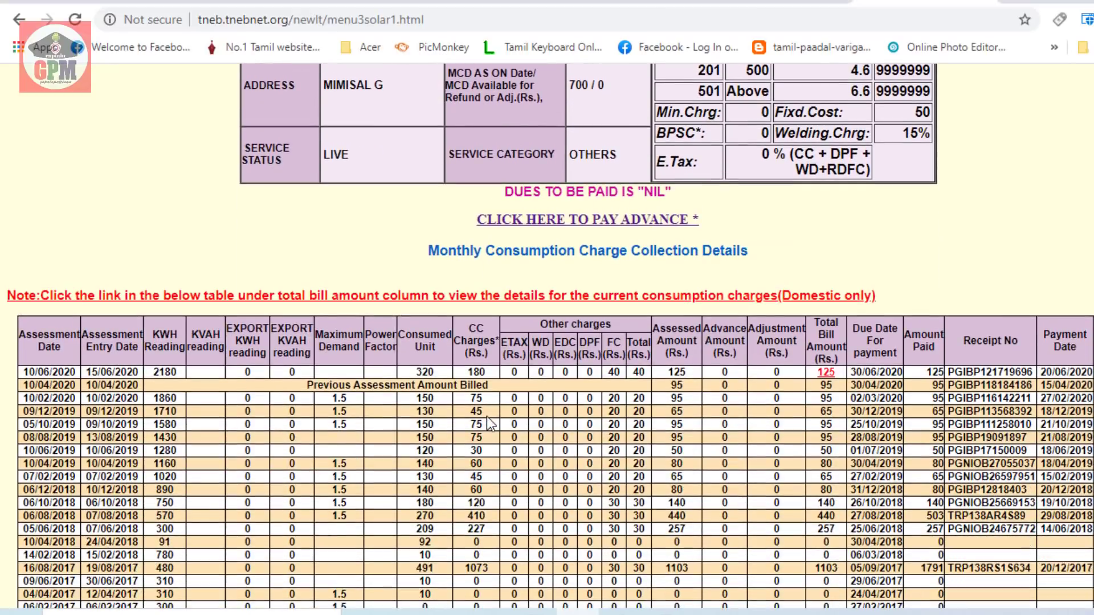
pyautogui.scroll(-3, 484, 414)
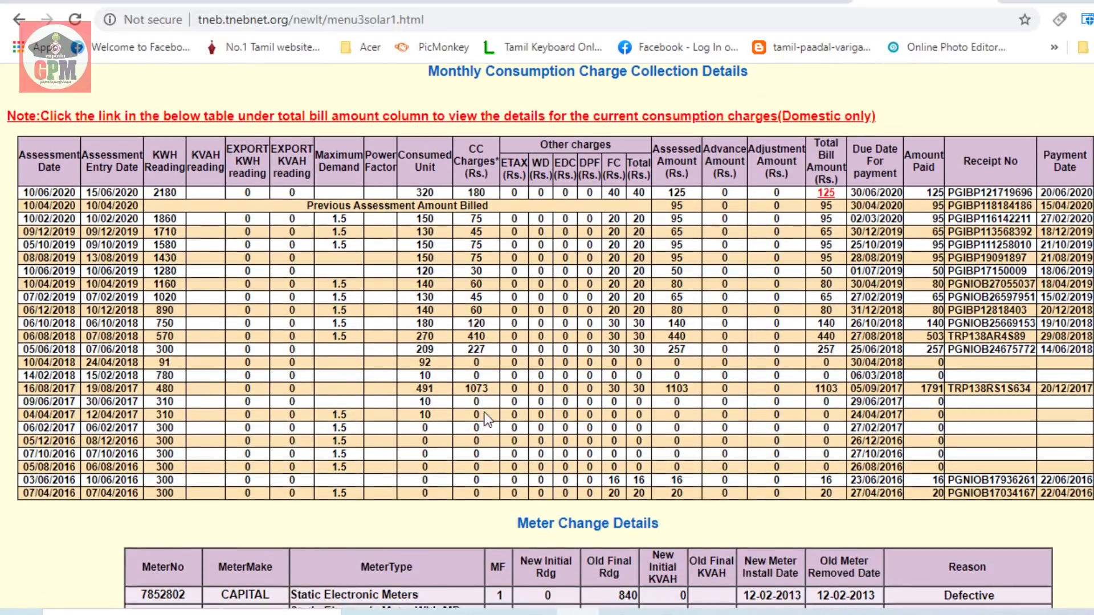
pyautogui.scroll(3, 547, 440)
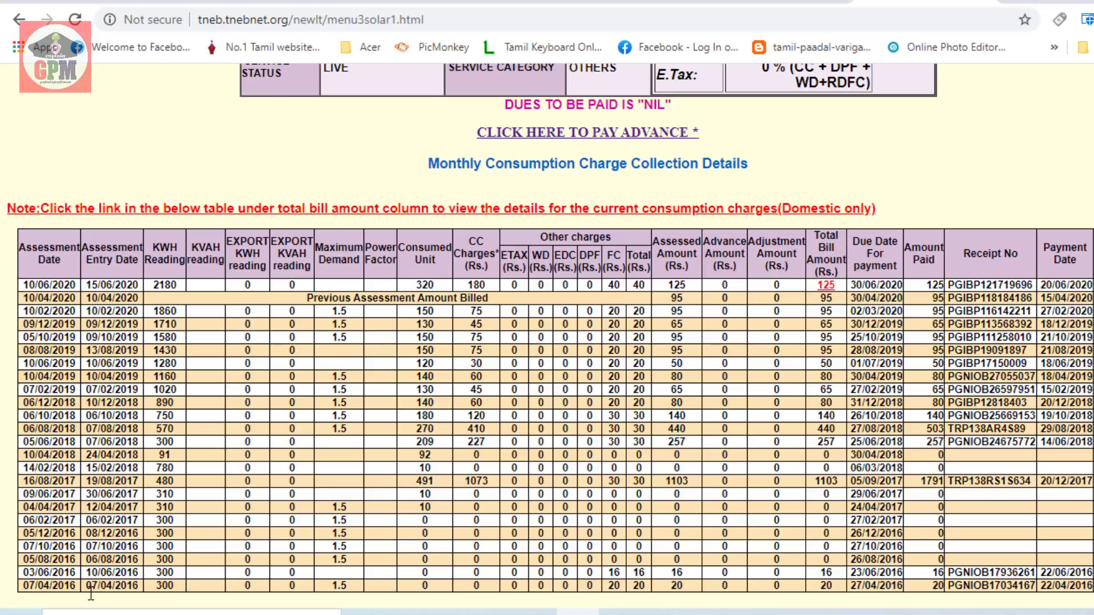
pyautogui.click(826, 284)
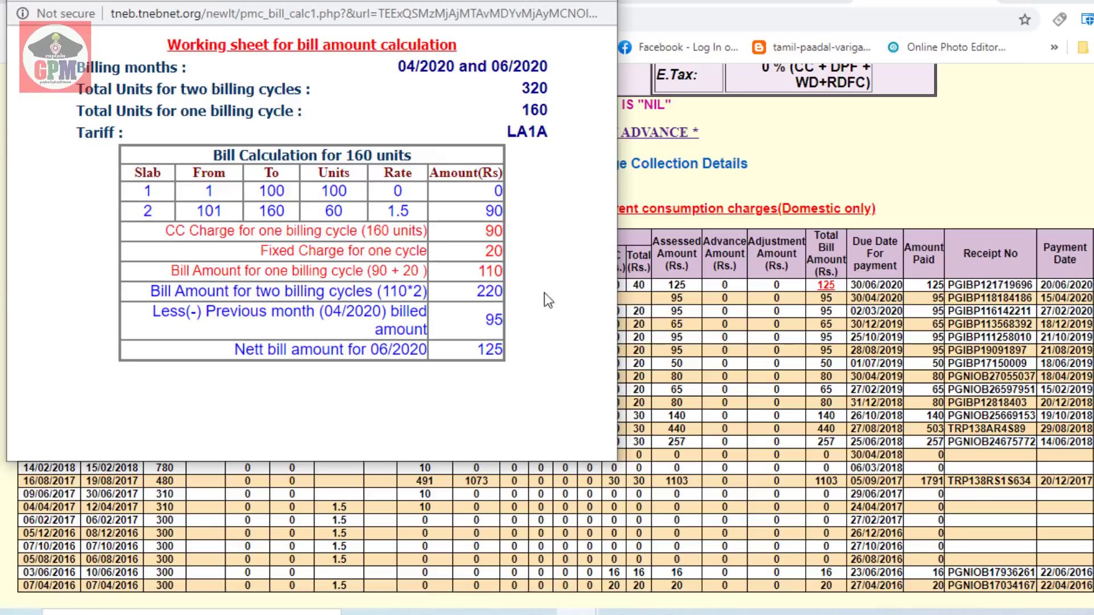